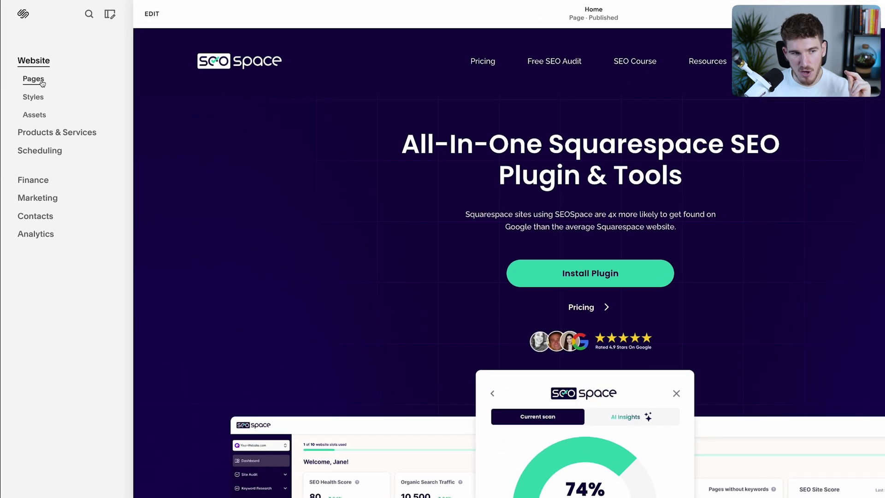
Browse the Pages list and Website Tools, then return to the main Website menu
left_click(33, 79)
scroll(88, 252, "down", 5)
scroll(88, 252, "down", 5)
scroll(89, 252, "down", 4)
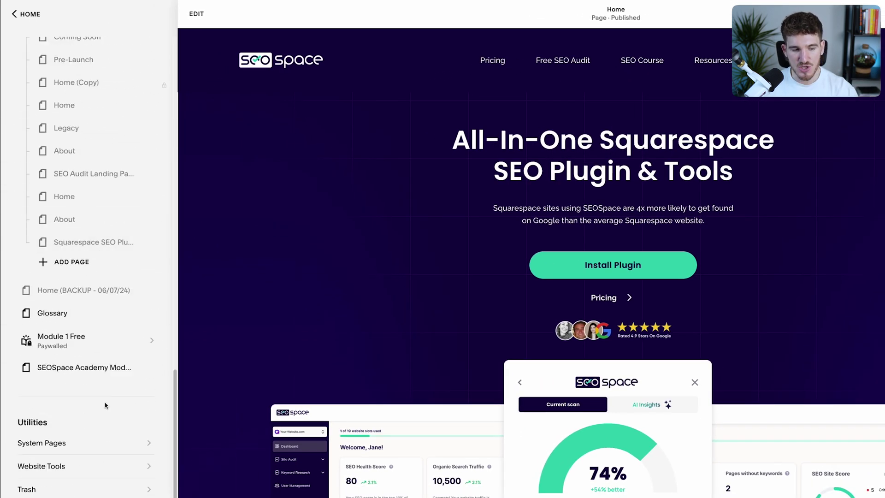
left_click(36, 467)
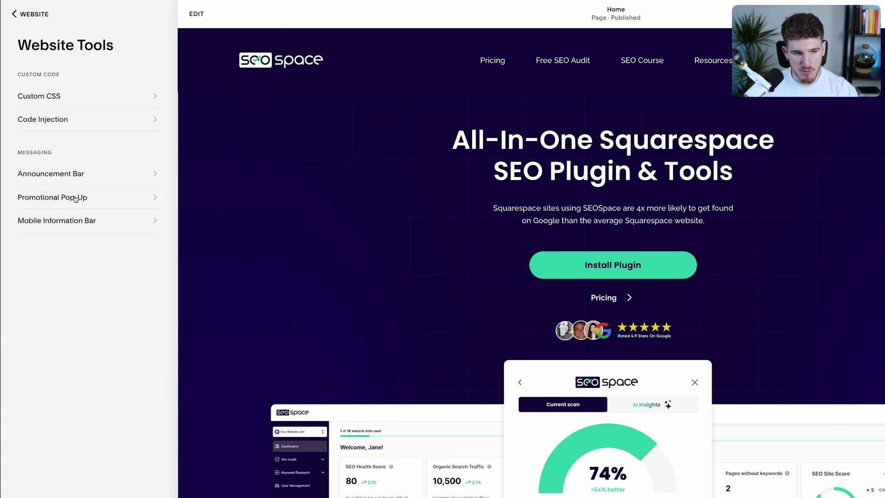
left_click(38, 19)
left_click(27, 14)
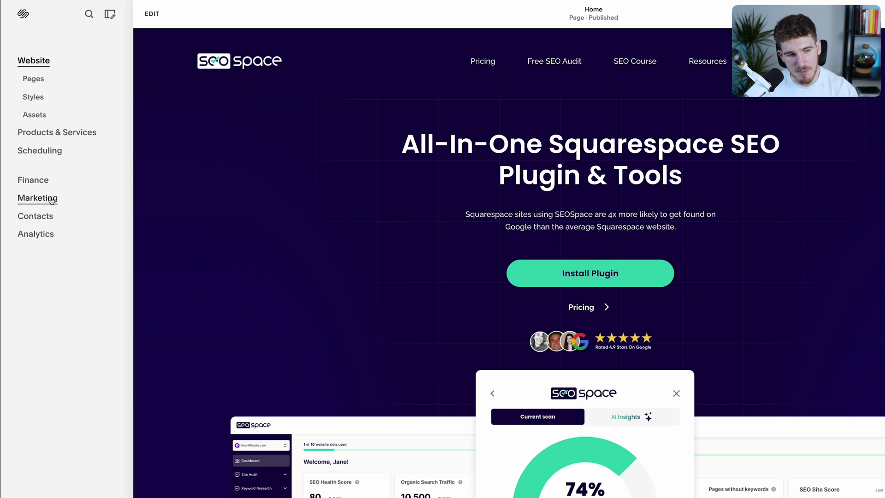
Go to Marketing and bring up the Marketing Tools overview
left_click(40, 199)
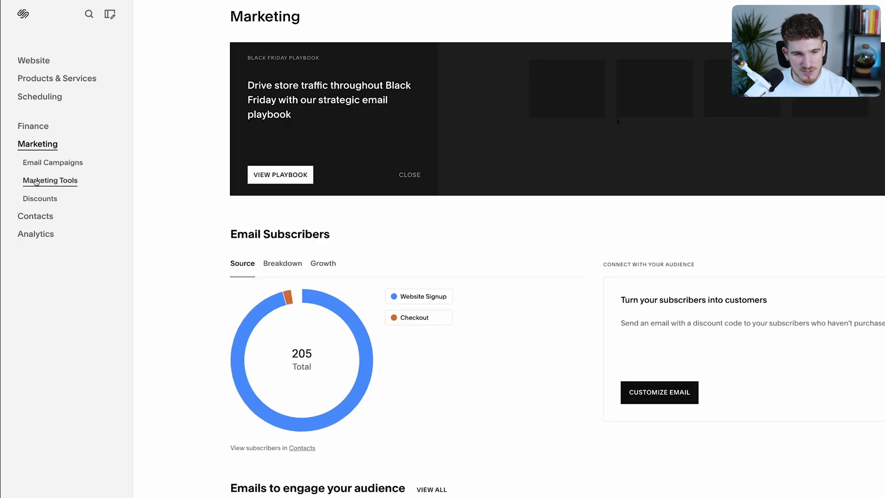
left_click(65, 183)
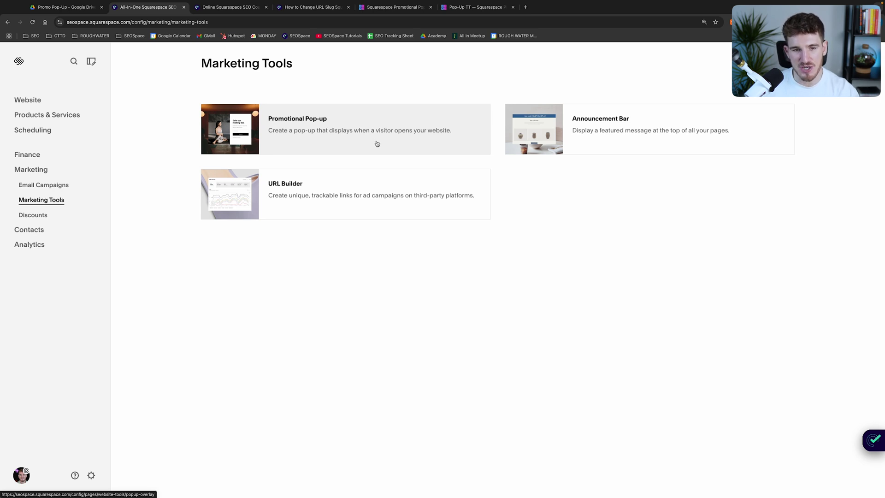
Enter the Promotional Pop-up editor and point out the SEO audit headline and the enable option
left_click(354, 135)
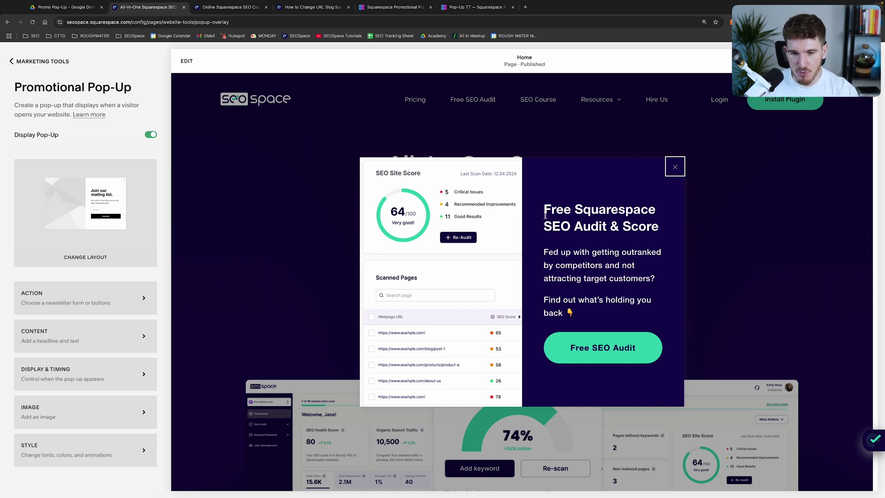
left_click_drag(545, 215, 647, 241)
triple_click(606, 225)
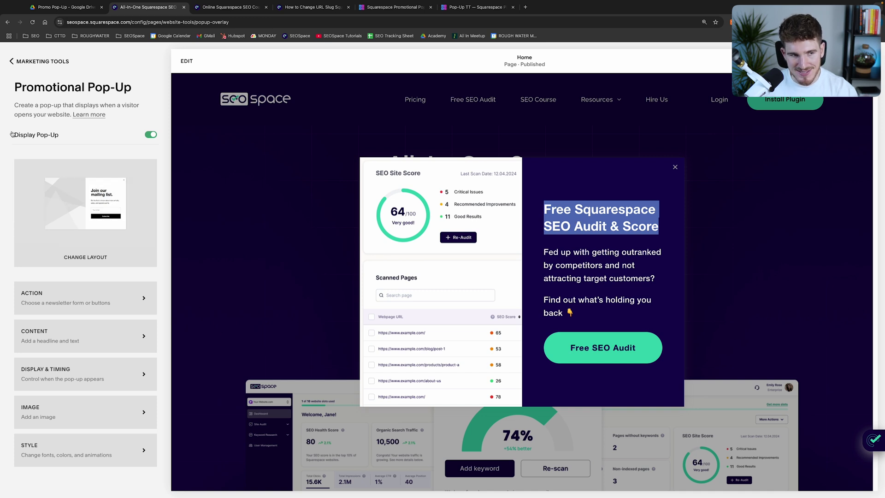
left_click_drag(12, 135, 68, 137)
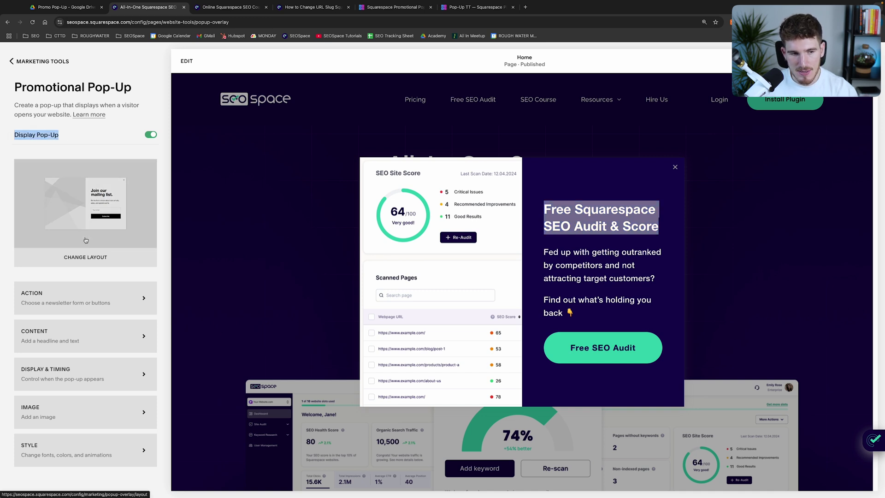
left_click(97, 229)
mouse_move(82, 246)
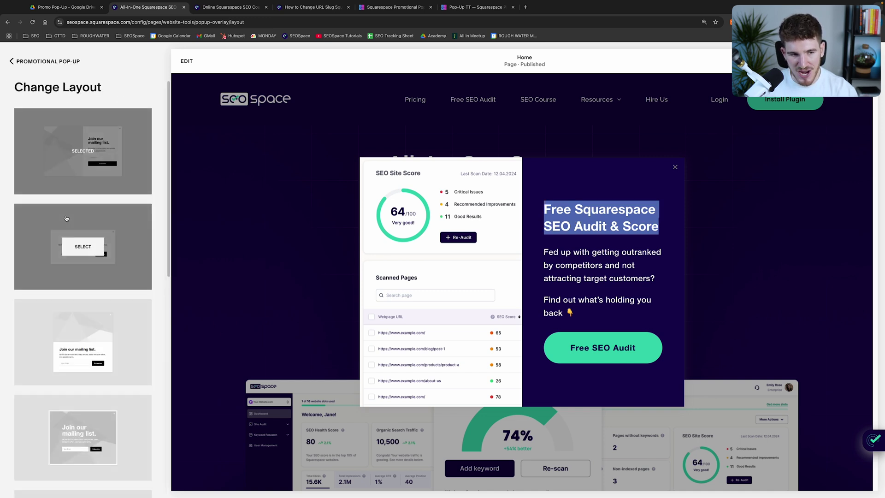
scroll(99, 206, "down", 2)
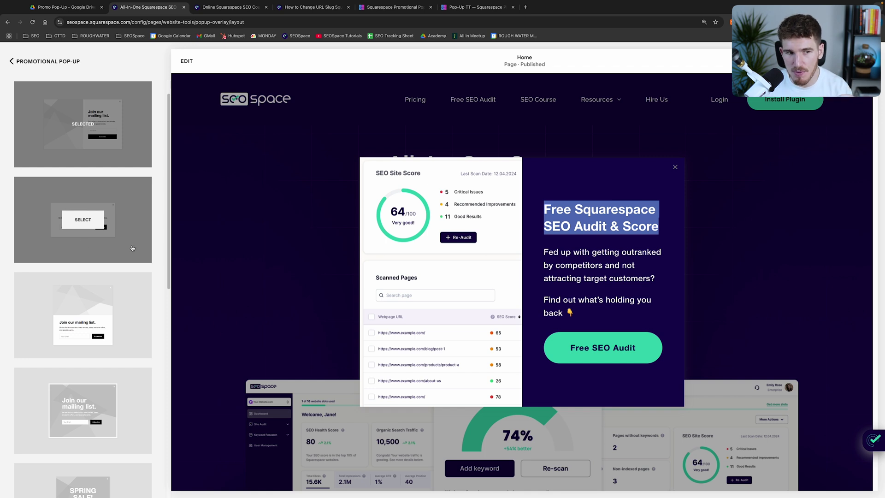
scroll(129, 241, "up", 1)
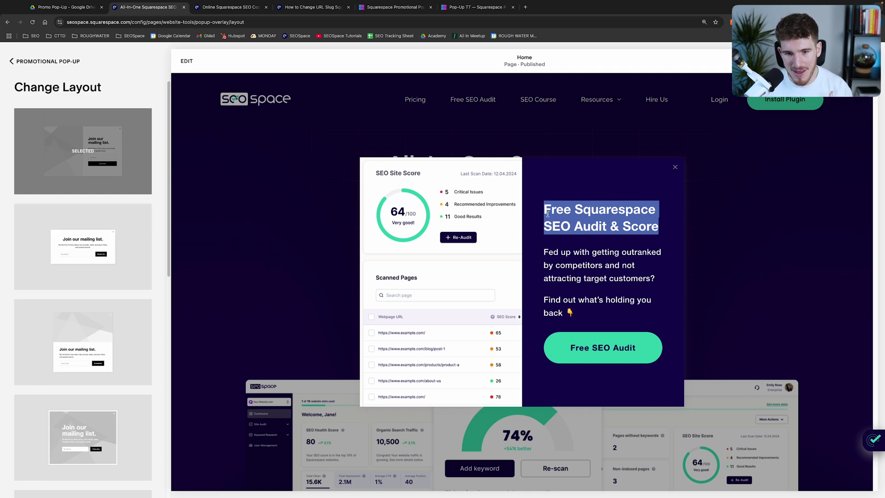
left_click_drag(547, 213, 676, 235)
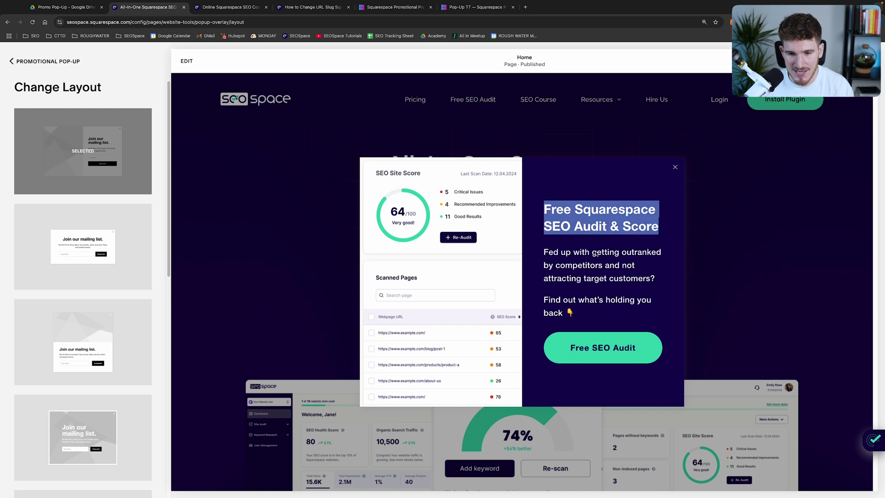
left_click(38, 62)
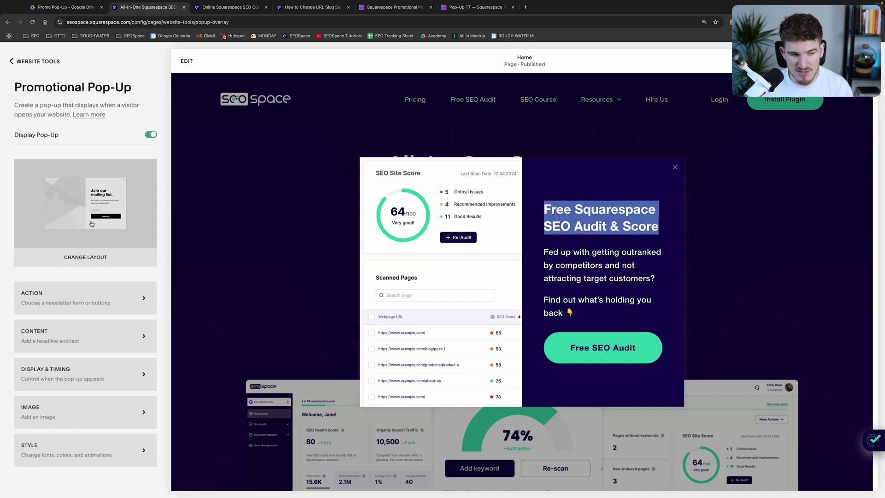
left_click(24, 306)
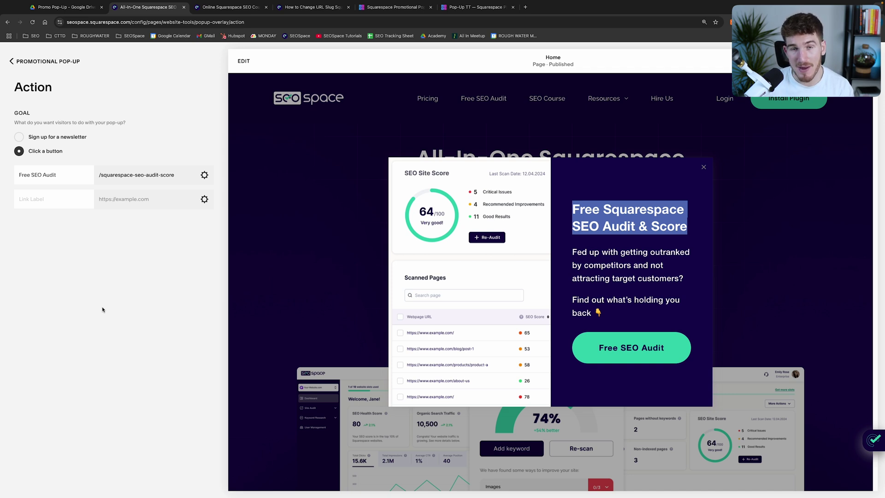
left_click(584, 219)
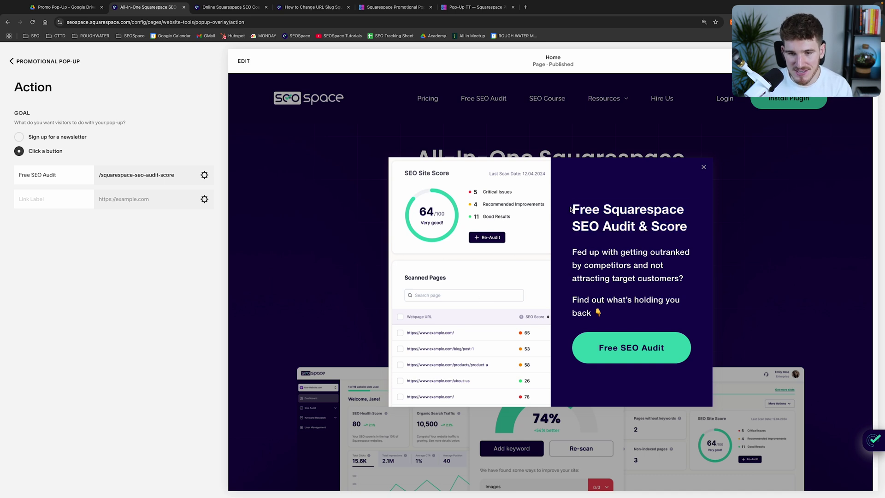
left_click_drag(572, 210, 635, 227)
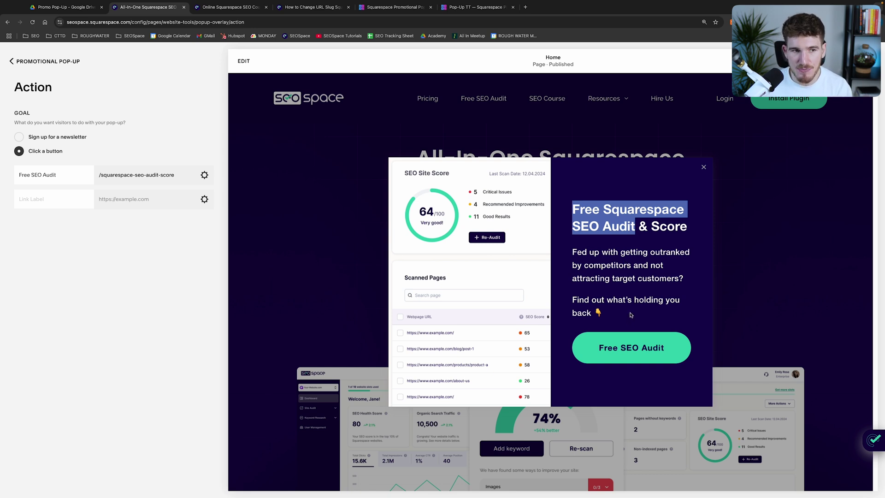
left_click(29, 291)
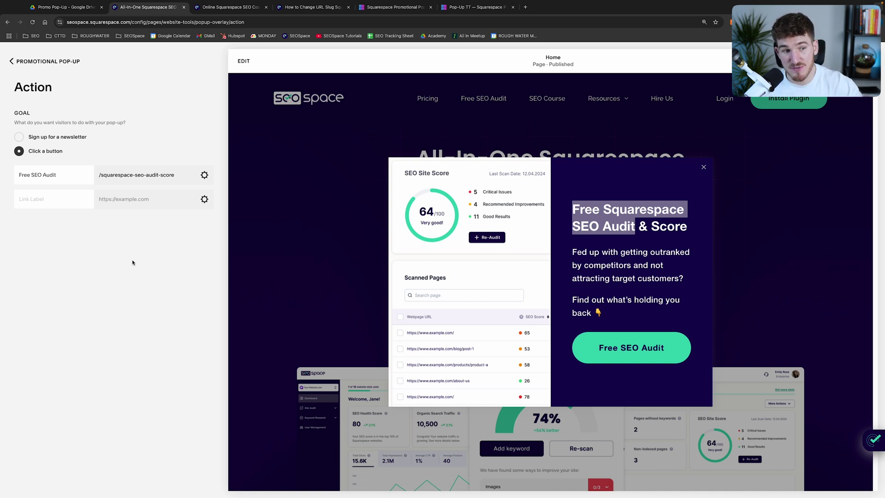
Review the pop-up's Content settings for headline and body text
left_click(30, 61)
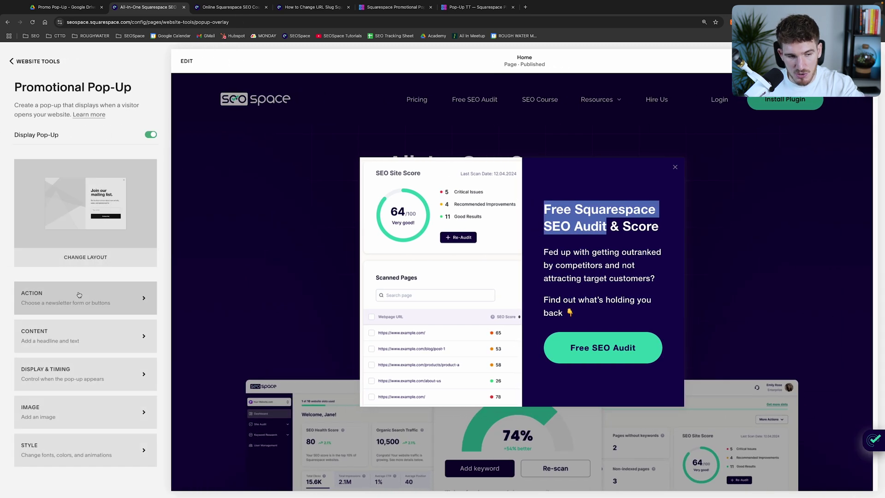
left_click(68, 350)
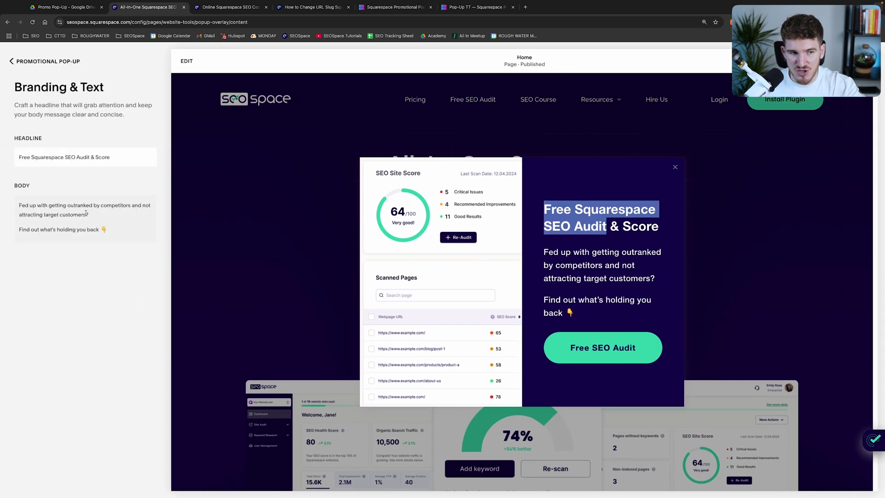
left_click(11, 62)
left_click(53, 345)
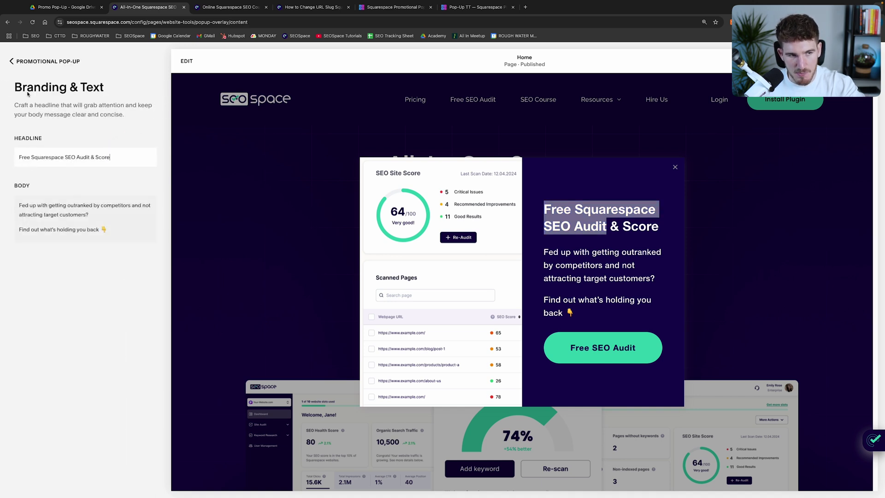
left_click(12, 62)
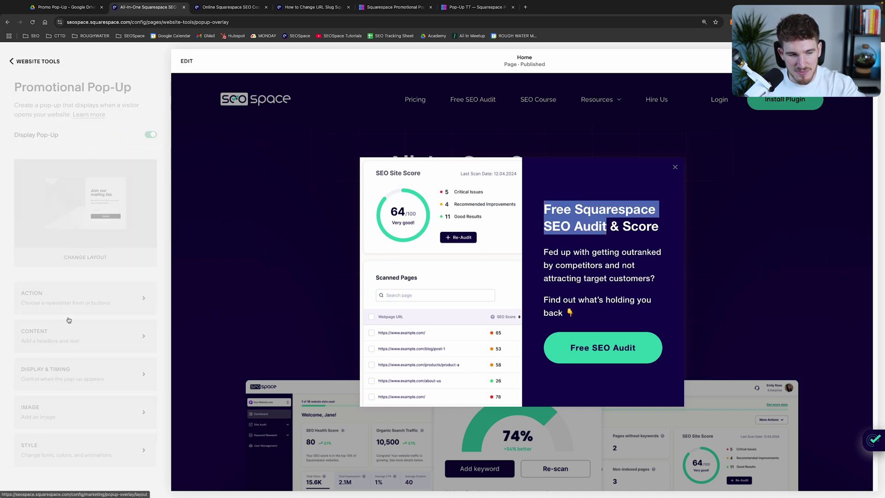
Review Display & Timing: two chosen pages, ten-second timer, every 30 days, then go back
left_click(62, 372)
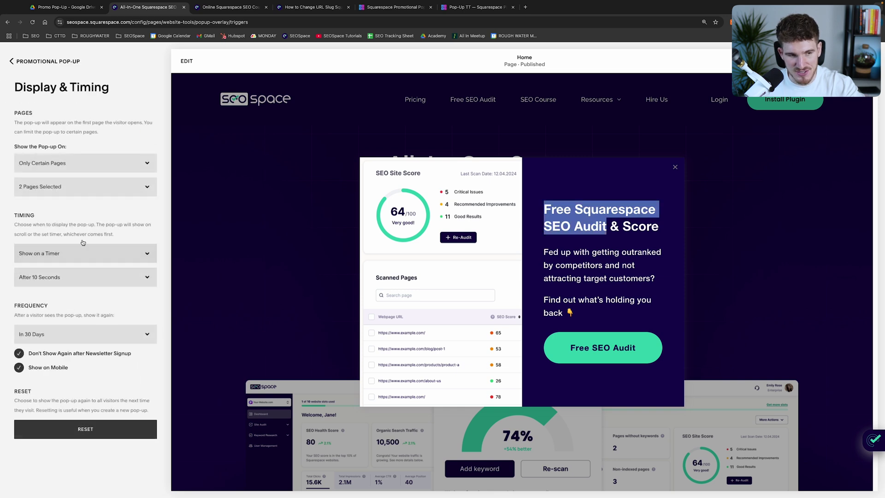
left_click_drag(12, 110, 120, 373)
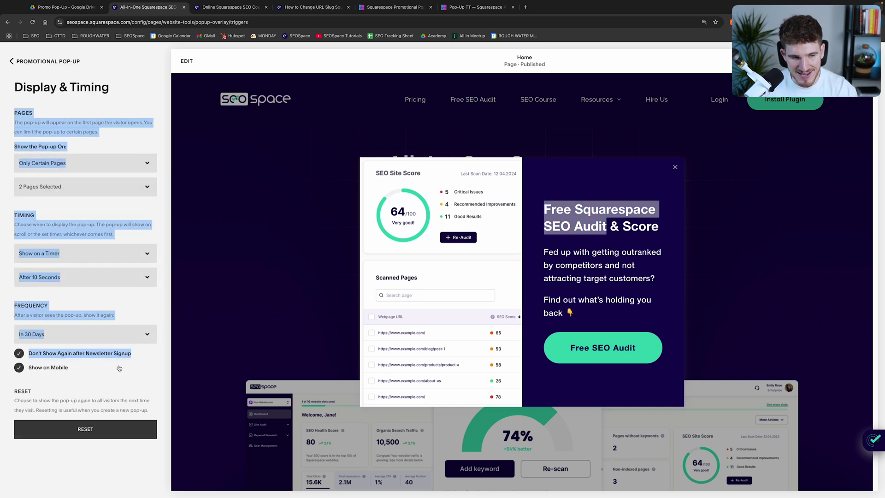
left_click(112, 395)
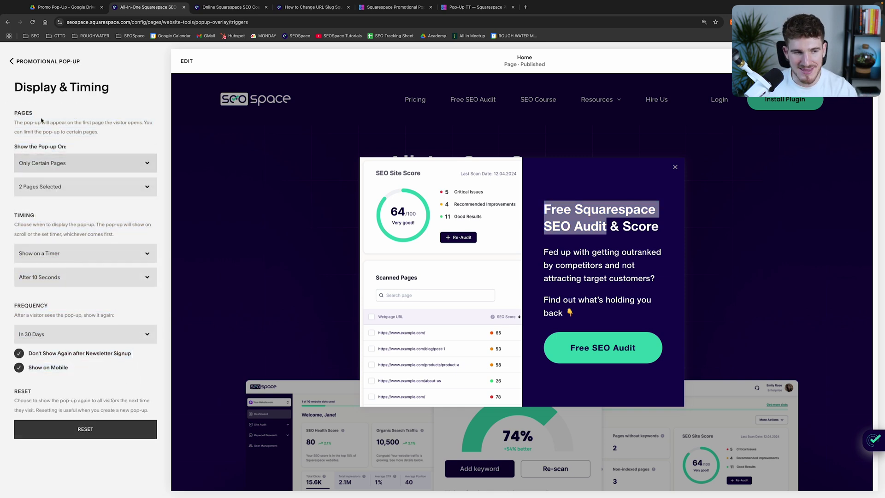
left_click(24, 61)
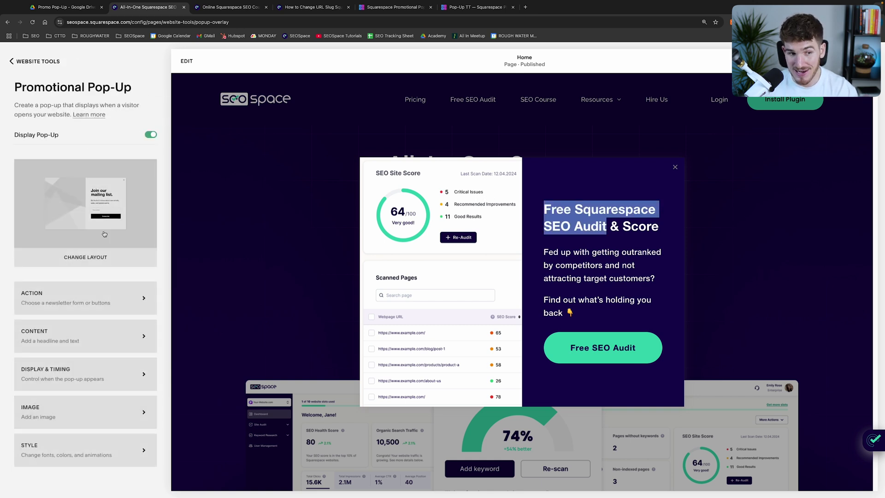
Bring up the Style settings for the pop-up's fonts, colours and animations
left_click(86, 447)
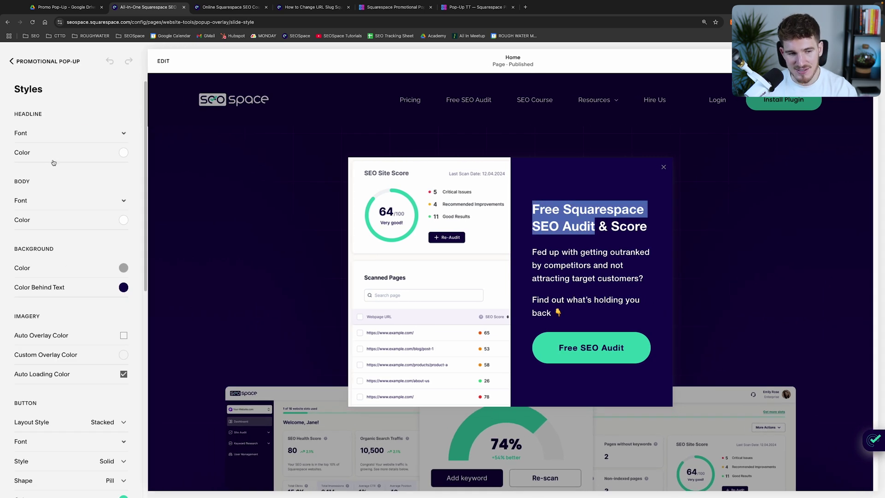
scroll(52, 163, "down", 2)
scroll(52, 163, "down", 2)
scroll(53, 163, "down", 1)
scroll(53, 163, "down", 2)
scroll(53, 163, "down", 2)
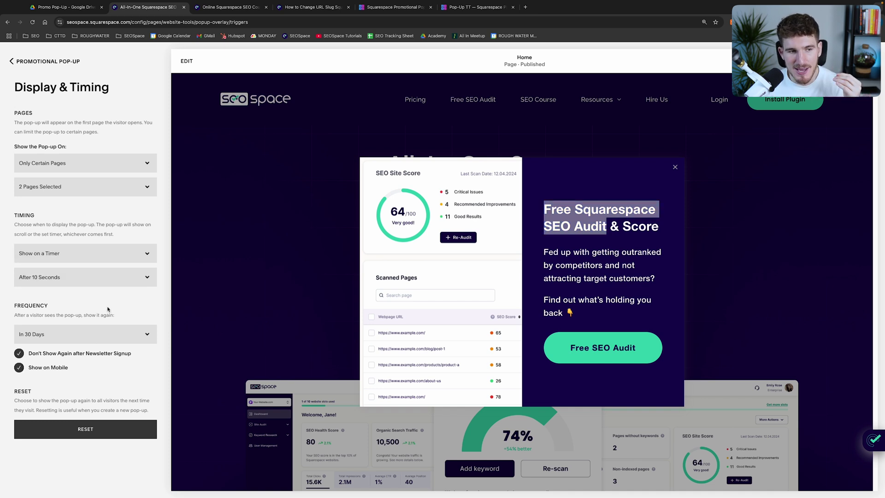
triple_click(104, 145)
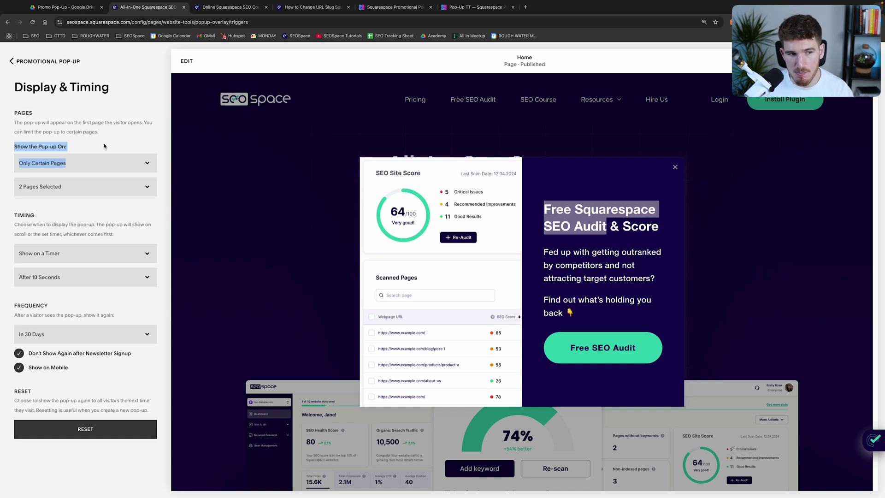
left_click(87, 168)
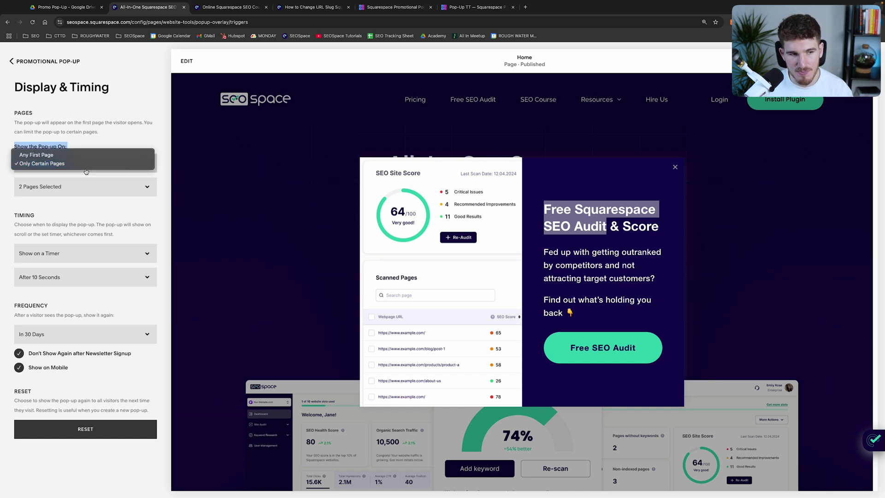
left_click(58, 193)
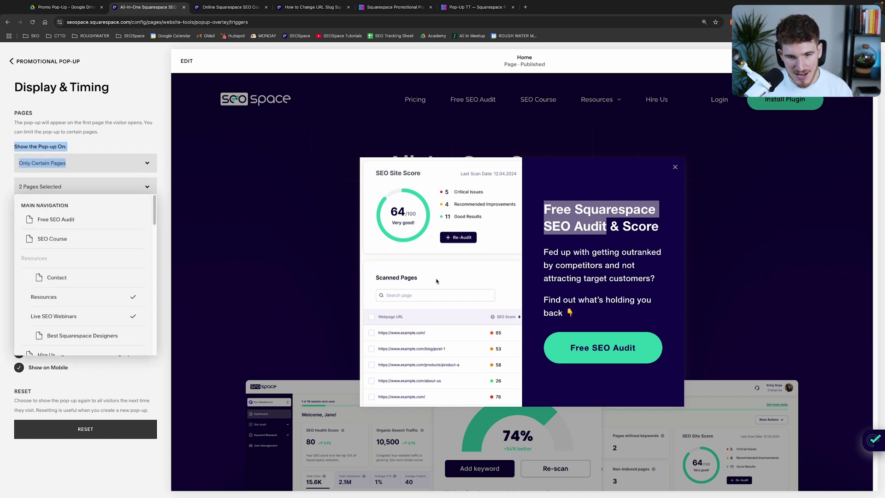
scroll(30, 291, "down", 1)
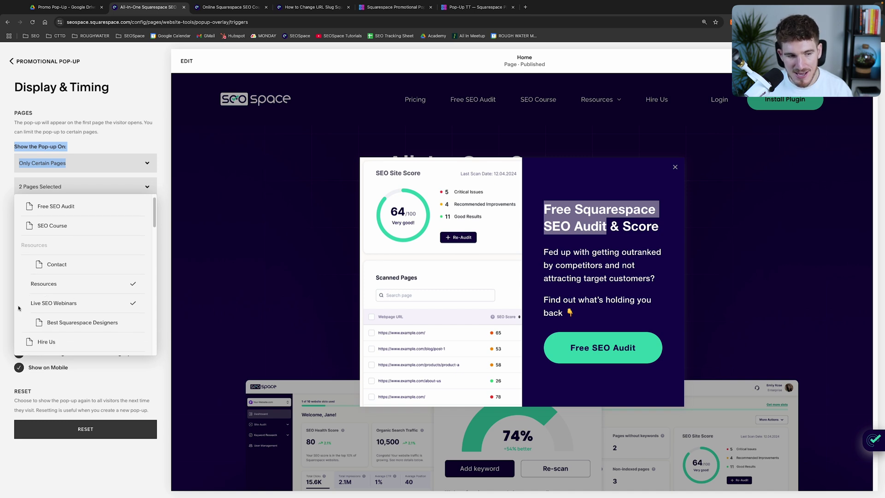
left_click(4, 309)
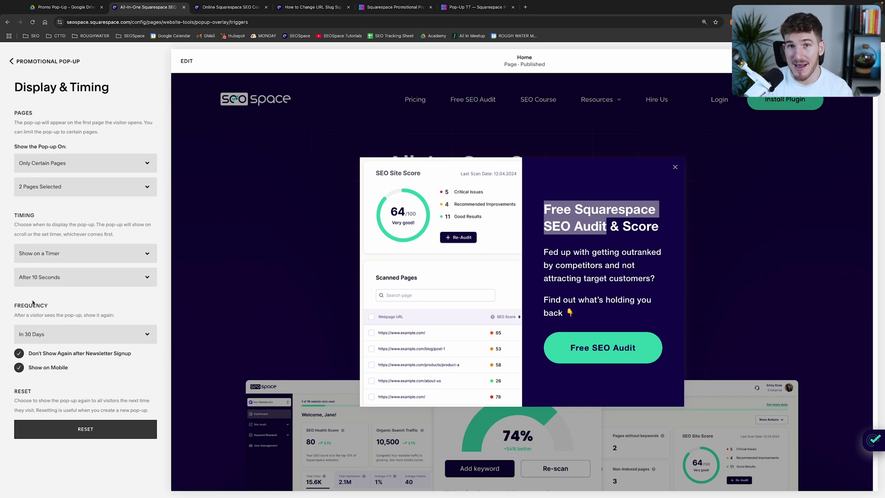
View the How to Change URL Slug blog post and point out its title
left_click(311, 7)
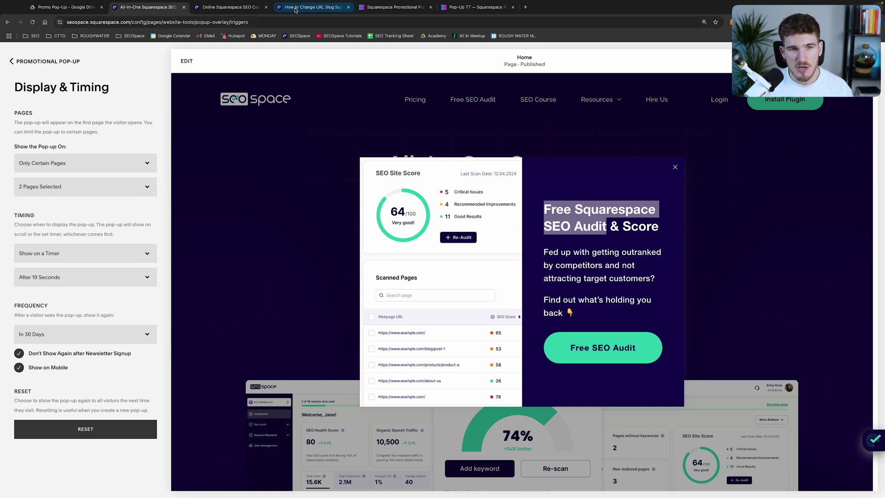
scroll(359, 284, "down", 2)
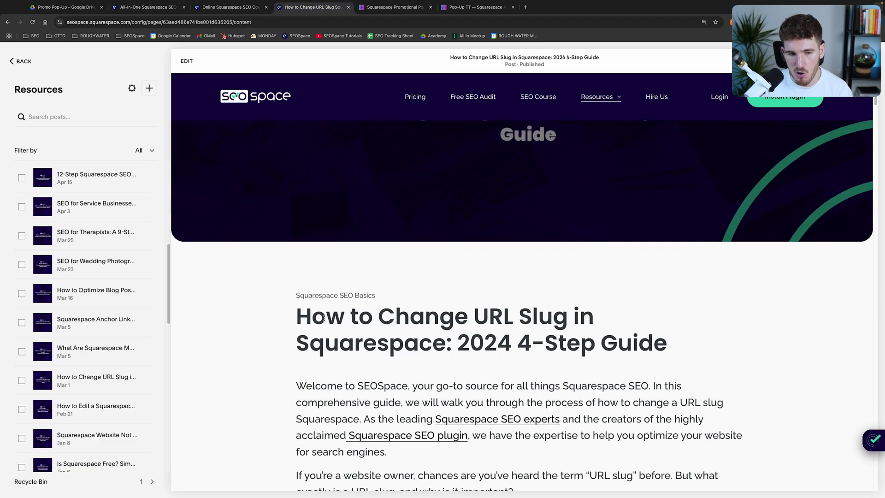
left_click_drag(474, 316, 608, 371)
left_click(608, 371)
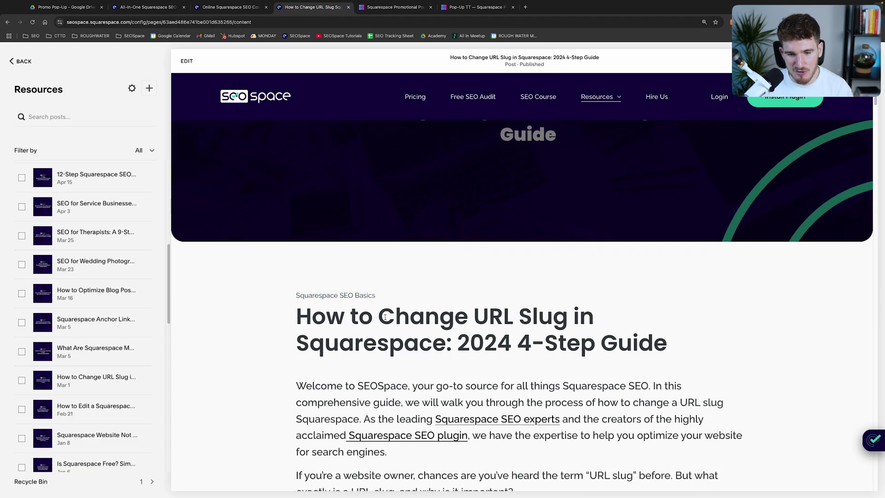
left_click_drag(380, 317, 453, 343)
left_click(422, 368)
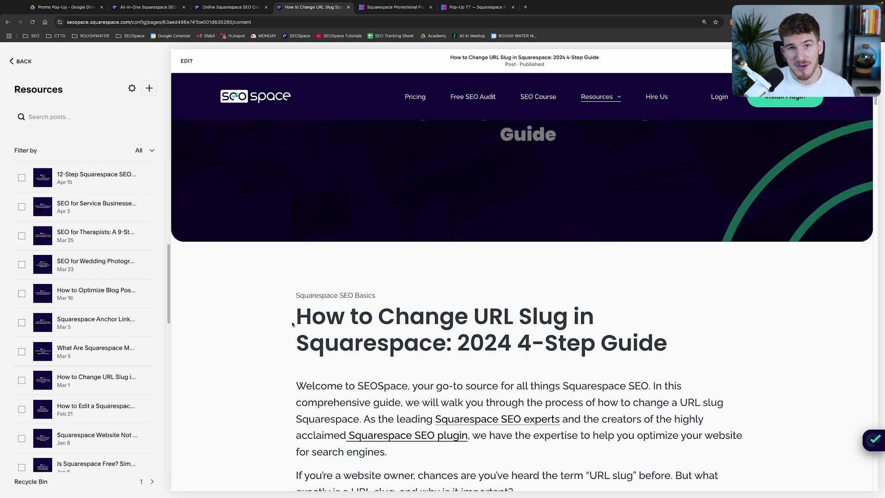
Highlight The Ultimate Squarespace SEO Course heading, then return to the pop-up display settings
left_click(231, 9)
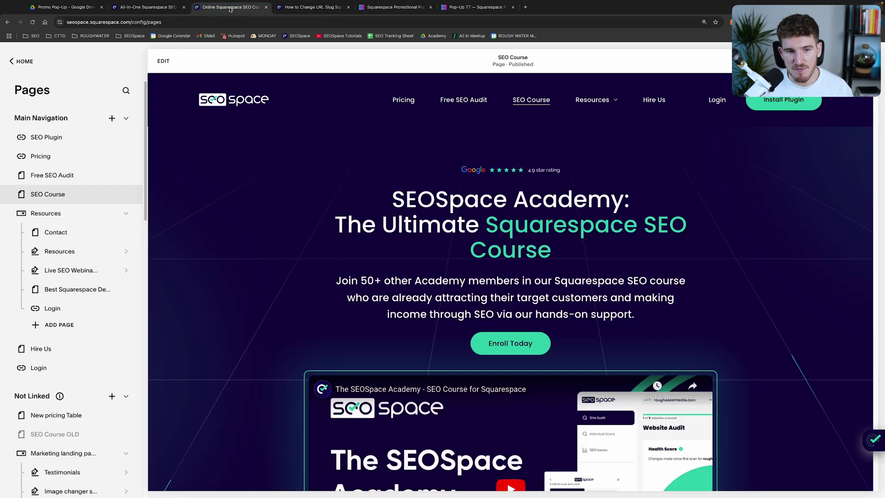
left_click_drag(391, 210, 469, 213)
triple_click(469, 213)
double_click(429, 224)
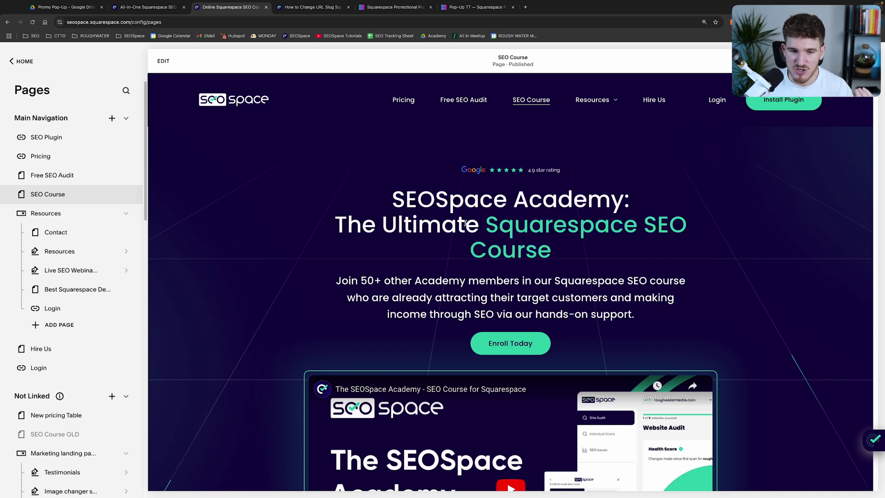
left_click_drag(336, 225, 557, 250)
left_click_drag(392, 198, 581, 261)
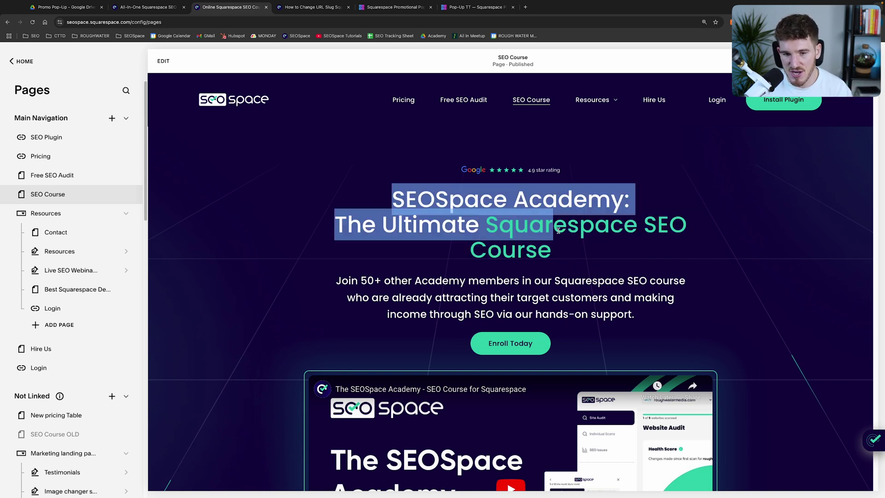
left_click(588, 265)
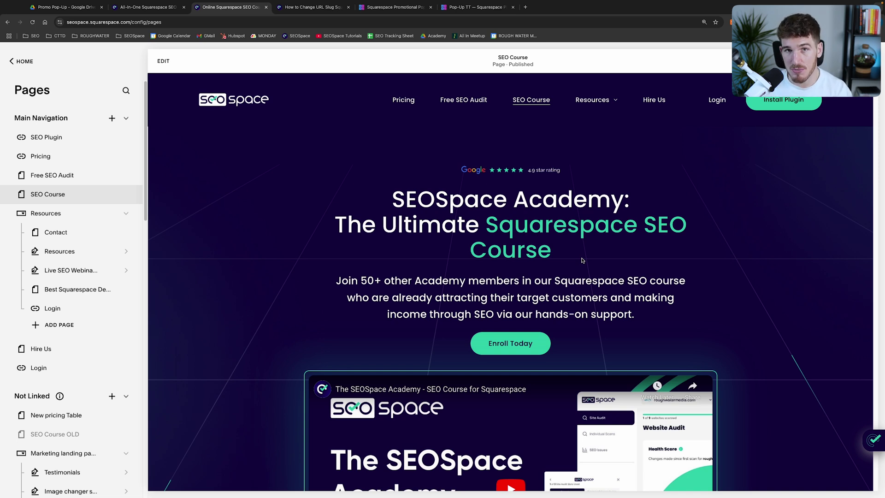
left_click(148, 8)
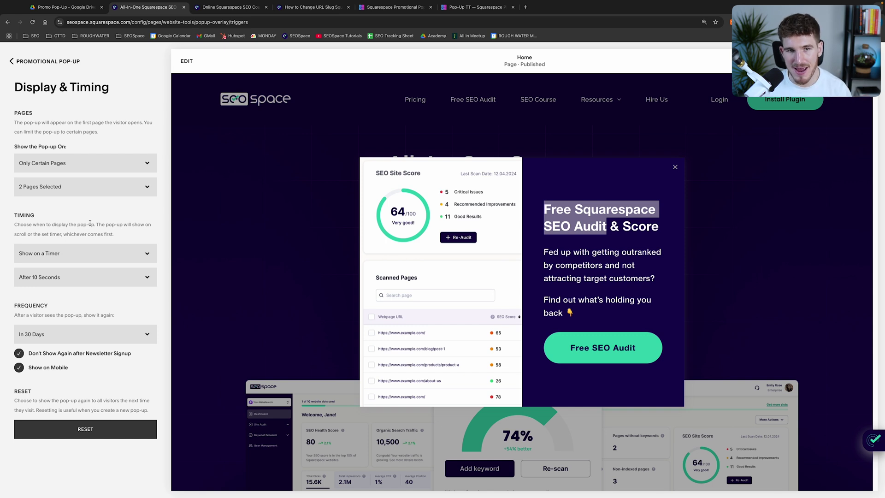
Point out Promotional Pop-up 2.0 features: unique pop-up per page, own timing, scroll percentage, exit pop-up
key("ctrl+5")
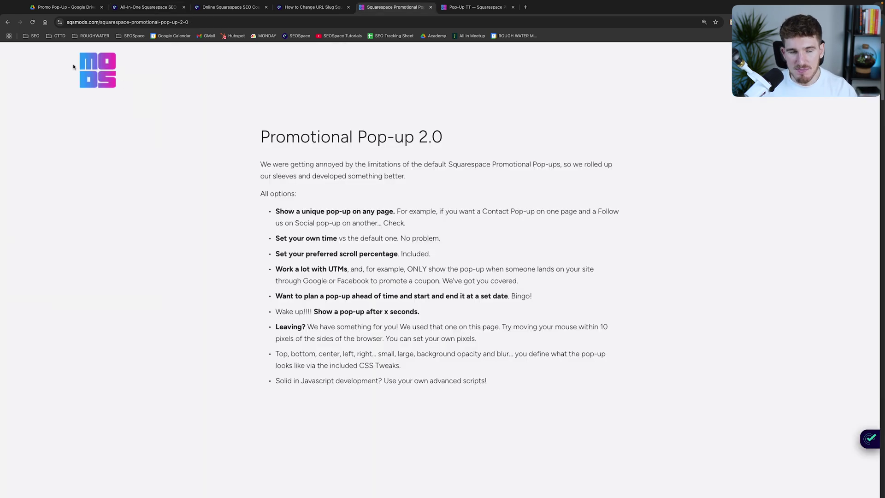
triple_click(322, 132)
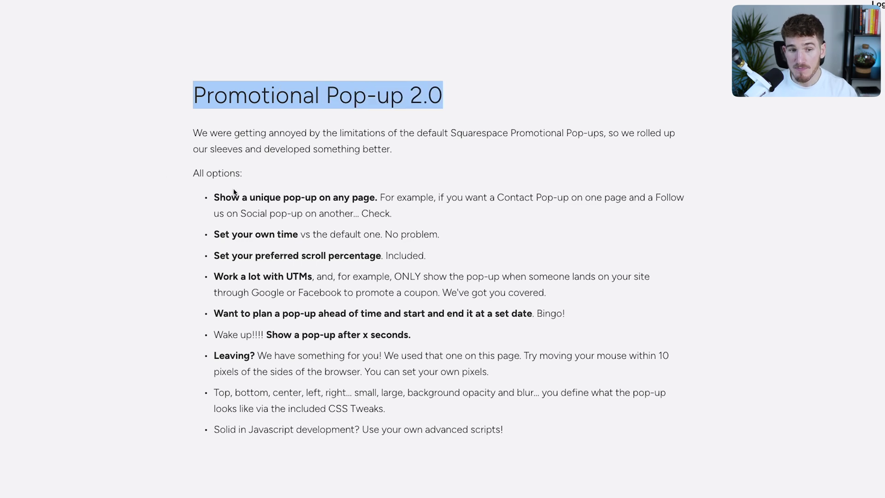
mouse_move(213, 198)
left_mouse_down()
mouse_move(380, 200)
mouse_move(210, 207)
mouse_move(218, 232)
mouse_move(438, 235)
left_mouse_up()
left_click(282, 235)
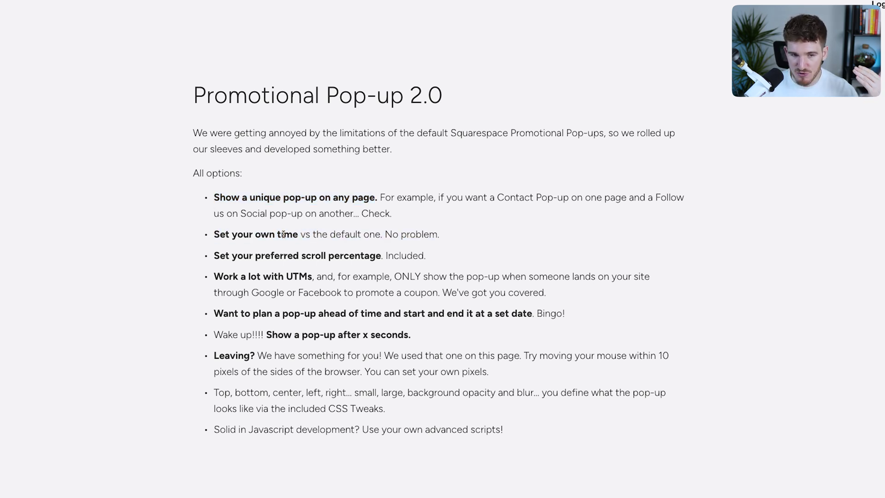
double_click(282, 235)
left_click_drag(287, 256, 407, 256)
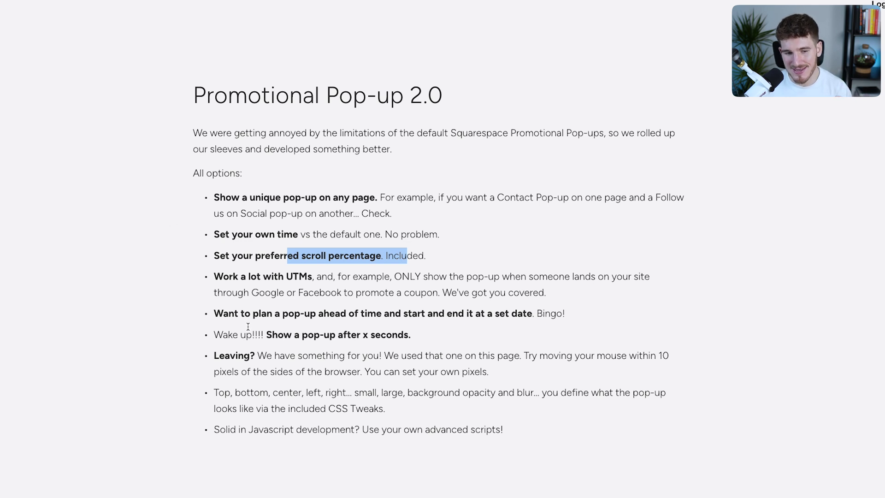
left_click_drag(215, 356, 520, 383)
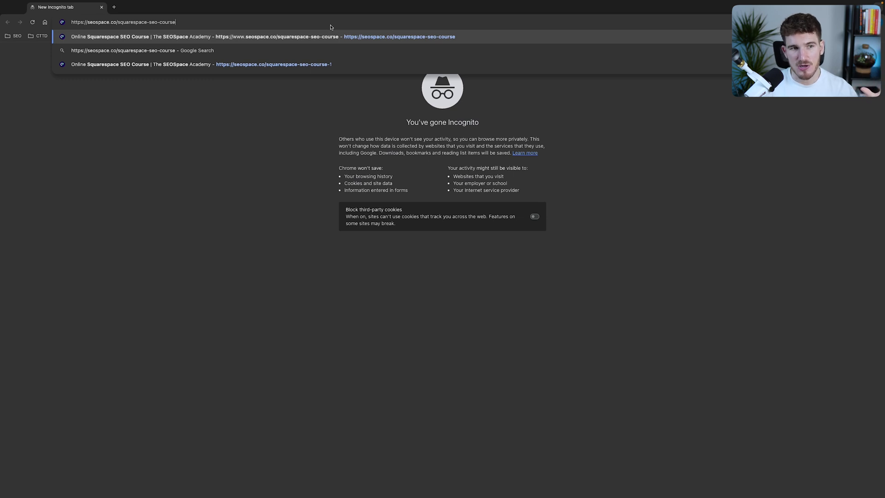
Load seospace.co/squarespace-seo-course privately, highlight the Free SEO Audit heading and accept cookies
key("Return")
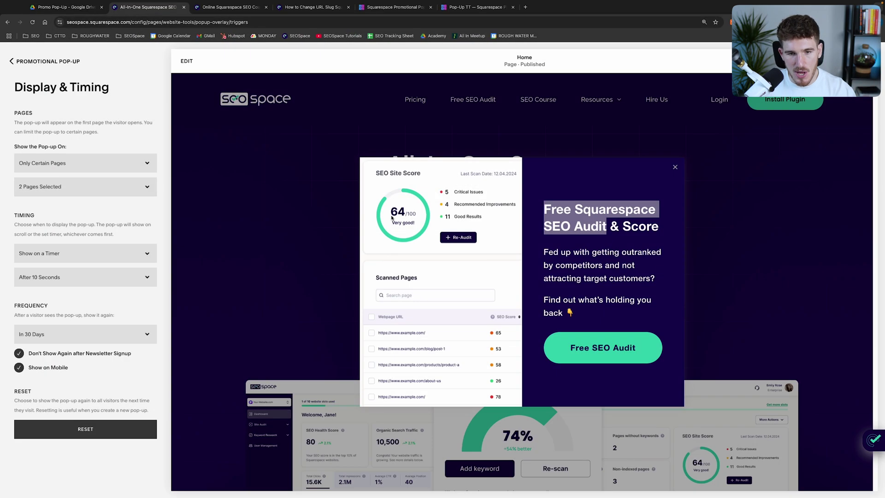
left_click(592, 224)
left_click_drag(572, 204, 593, 224)
triple_click(592, 223)
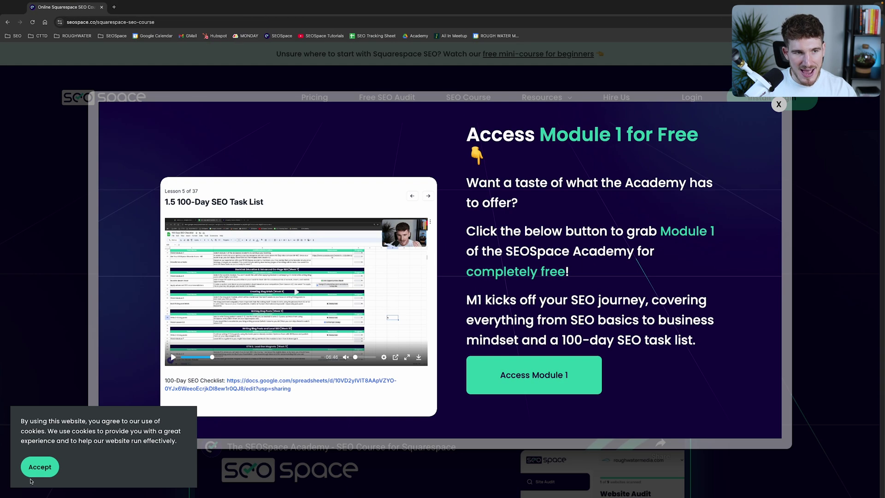
left_click(35, 471)
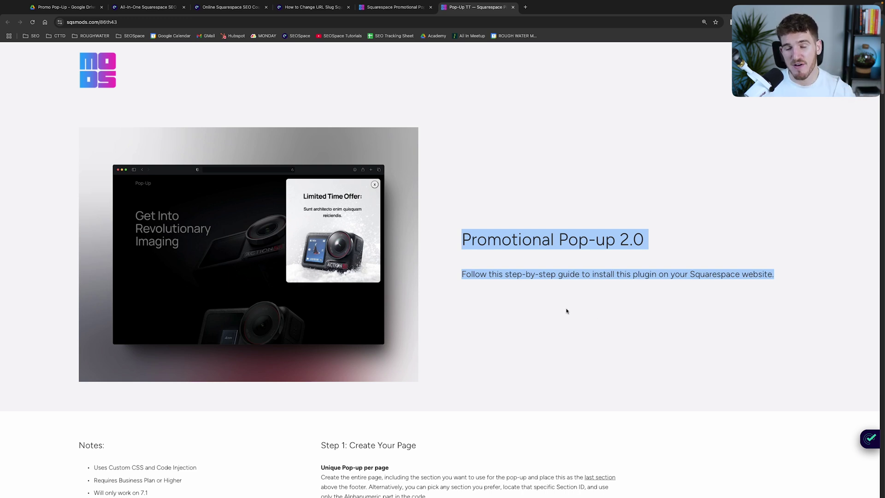
scroll(459, 236, "down", 3)
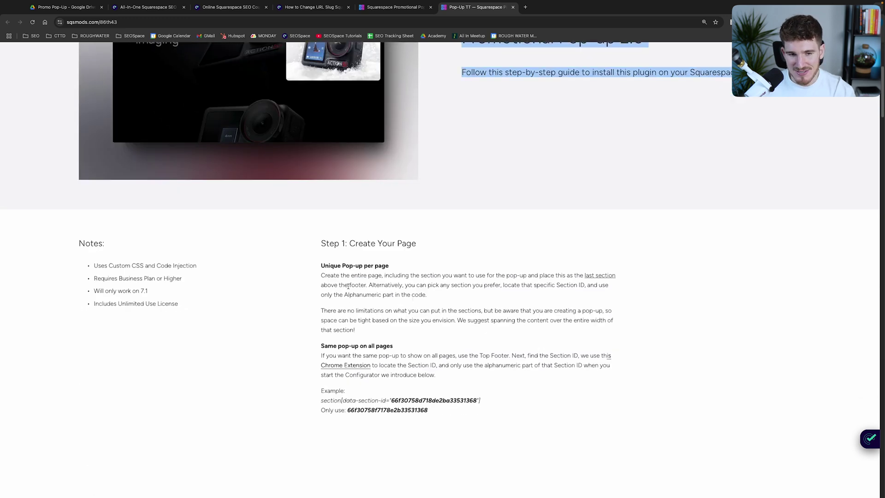
mouse_move(320, 245)
left_mouse_down()
mouse_move(547, 394)
mouse_move(563, 422)
left_mouse_up()
scroll(563, 421, "down", 2)
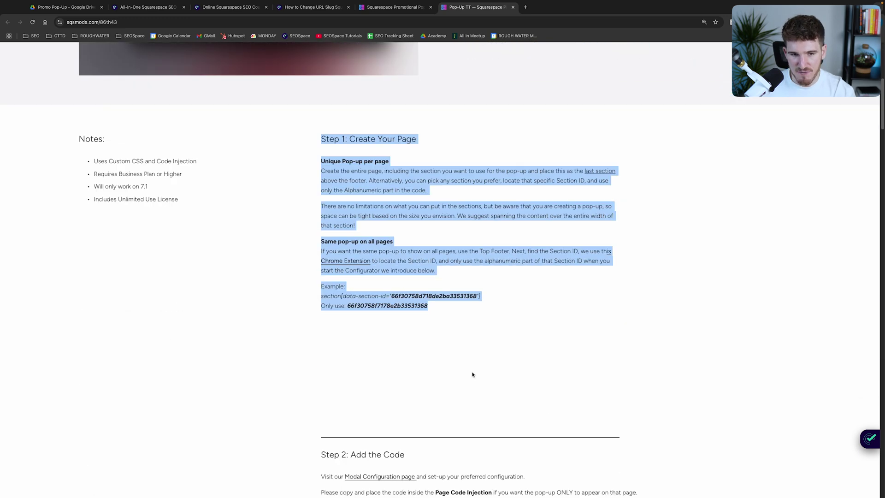
Check the SEO Course page in the Squarespace editor
left_click(229, 6)
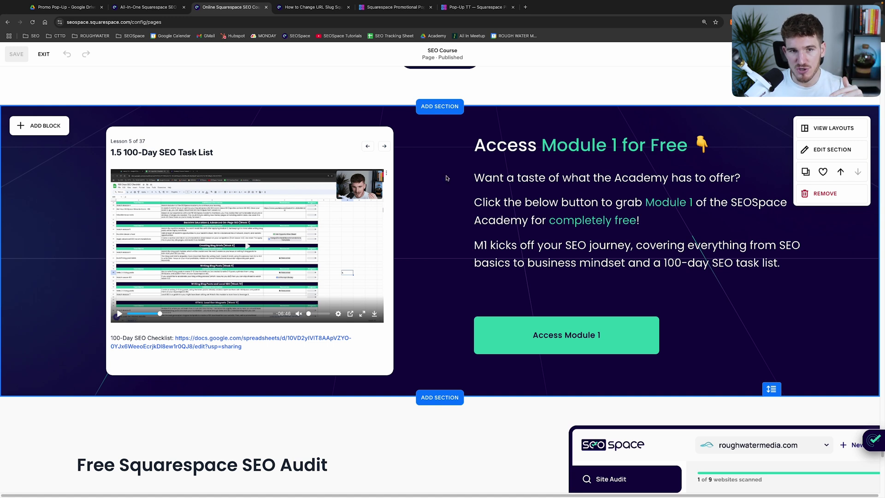
Return to the SQS Mods pop-up installation guide
left_click(477, 8)
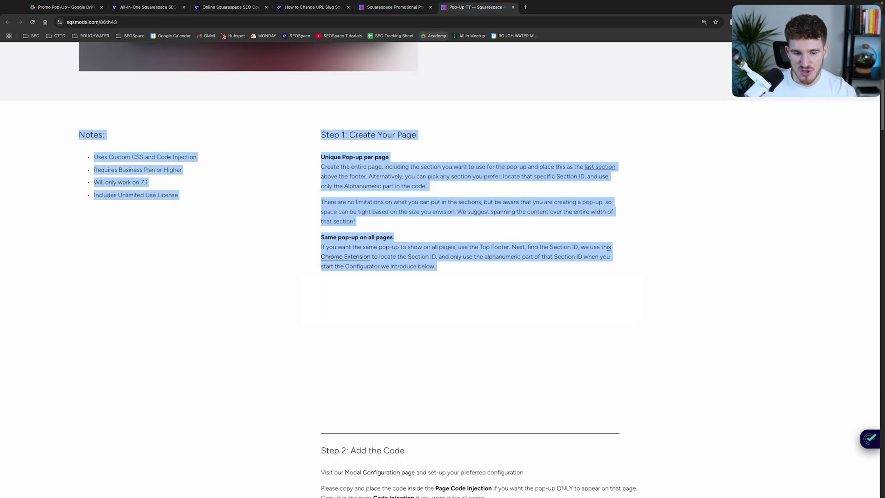
scroll(306, 278, "down", 2)
scroll(563, 348, "down", 2)
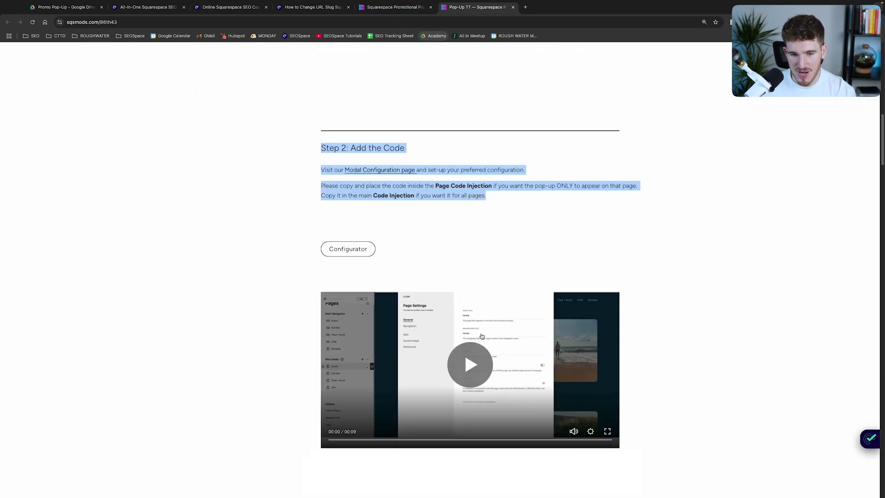
scroll(296, 338, "down", 2)
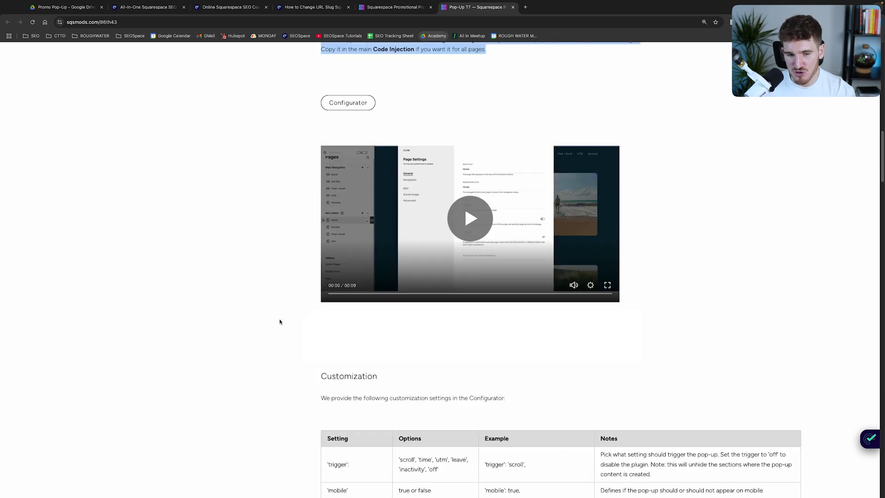
scroll(280, 321, "down", 3)
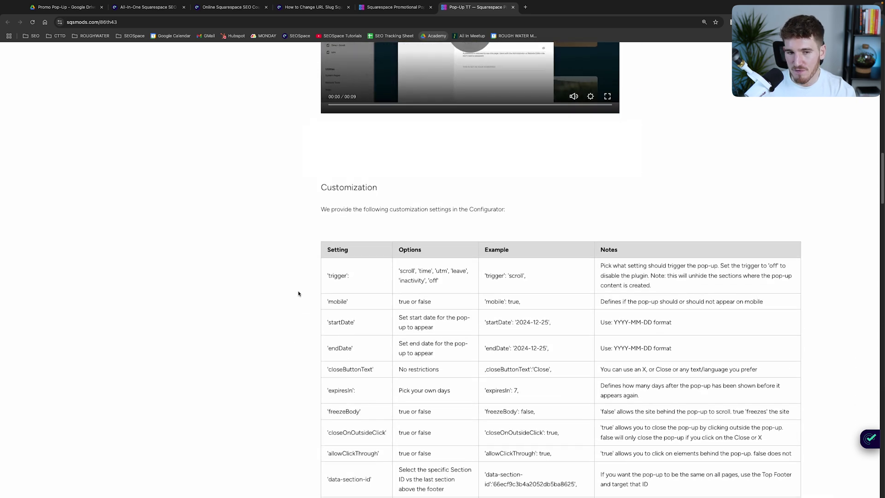
scroll(299, 273, "down", 2)
left_click_drag(301, 87, 291, 443)
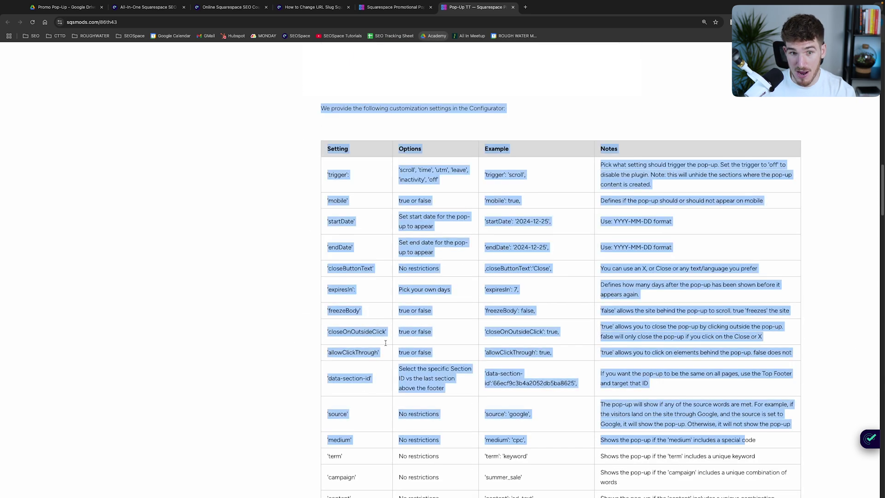